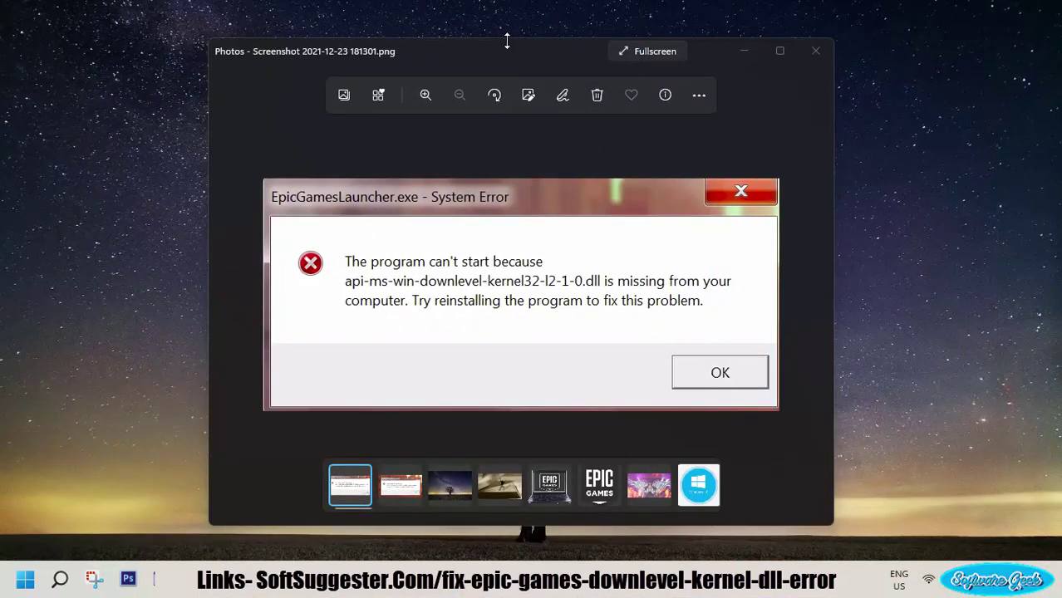
Reposition the Photos window showing the launcher's system error screenshot and minimize it
drag(507, 38, 529, 102)
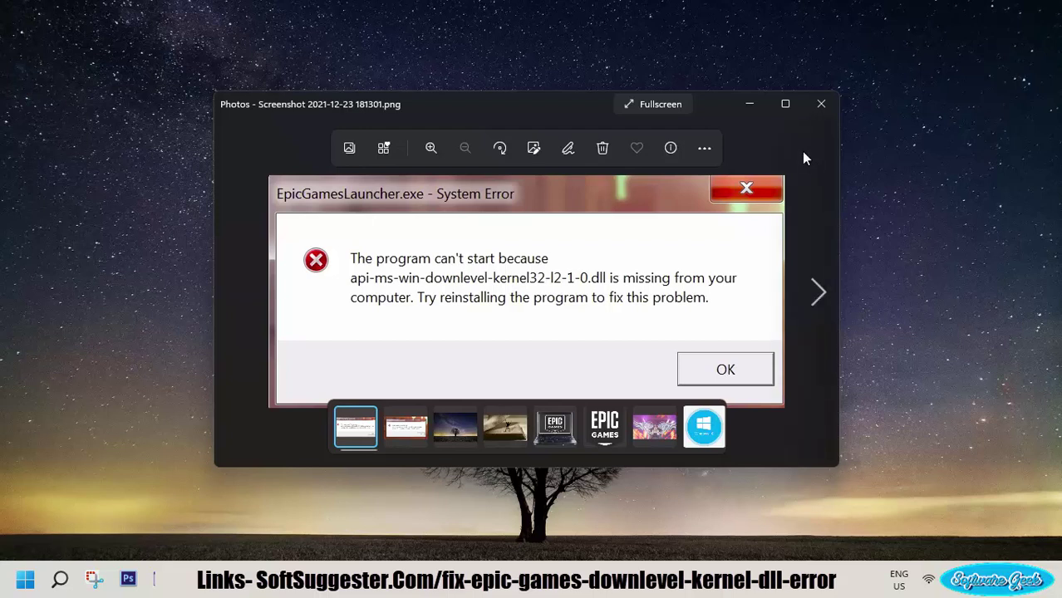
click(749, 104)
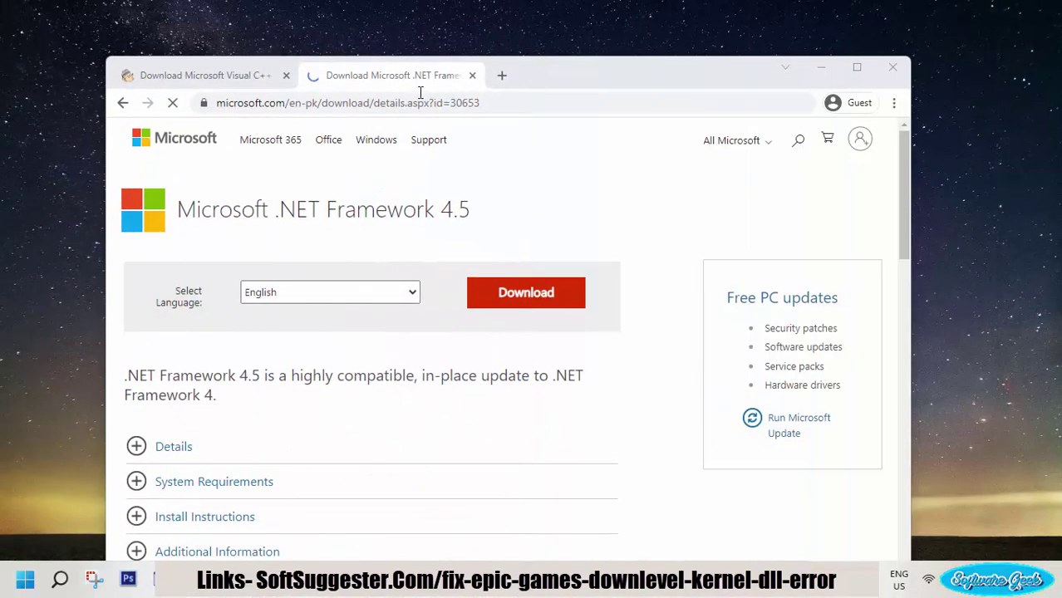
Review the Visual C++ redistributable and Microsoft .NET Framework 4.5 download pages, highlighting the .NET Framework title
click(247, 76)
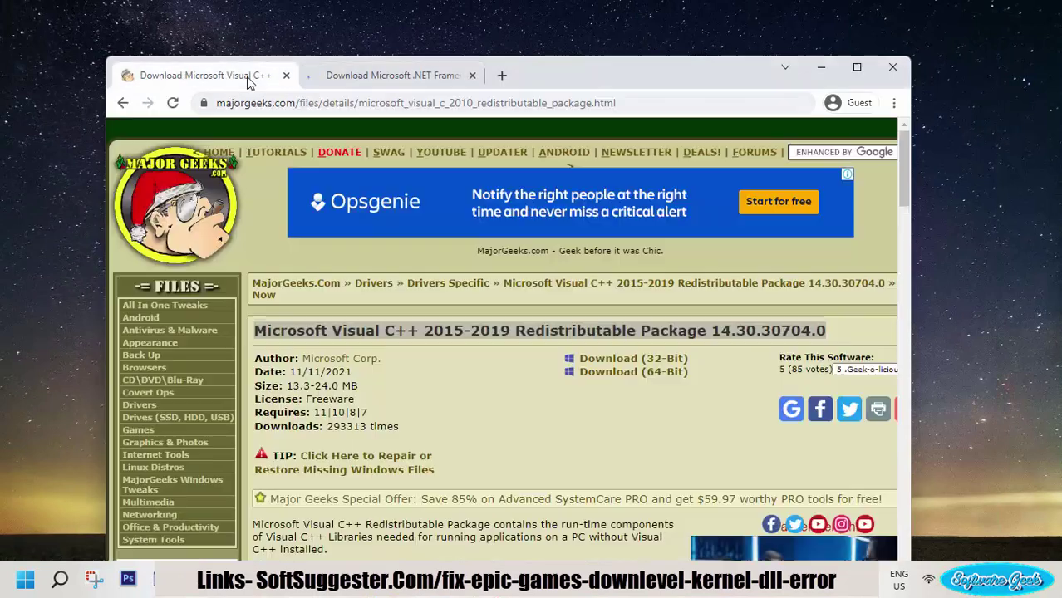
click(468, 330)
click(352, 81)
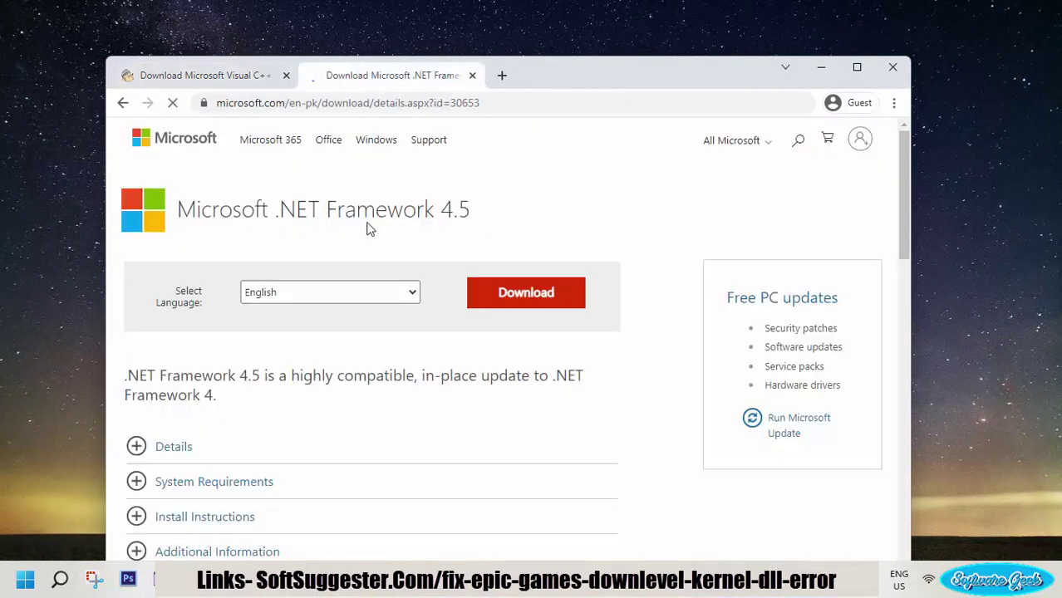
drag(212, 207, 476, 224)
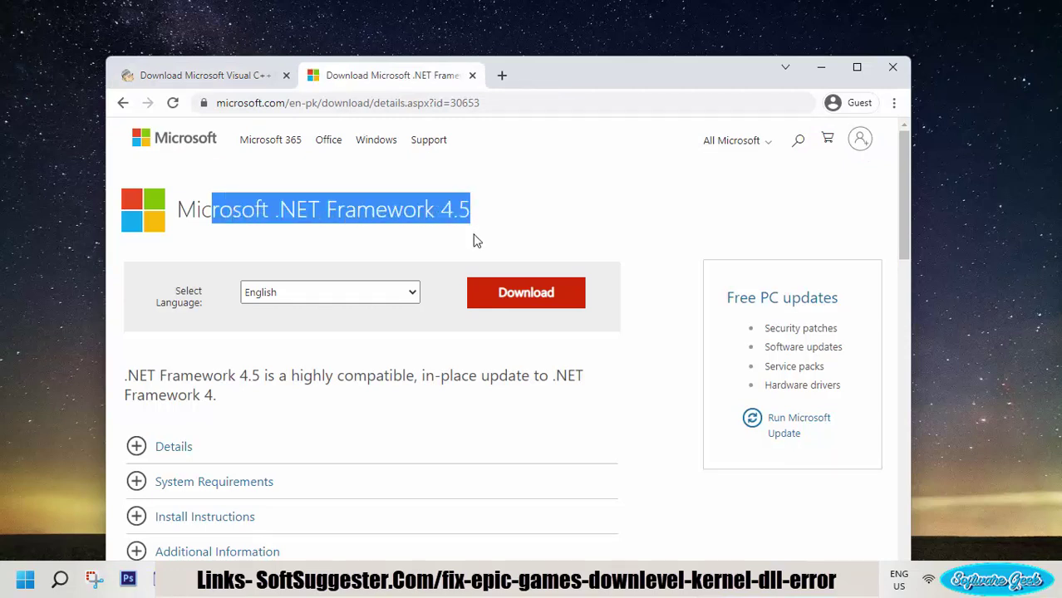
click(471, 232)
drag(180, 208, 484, 207)
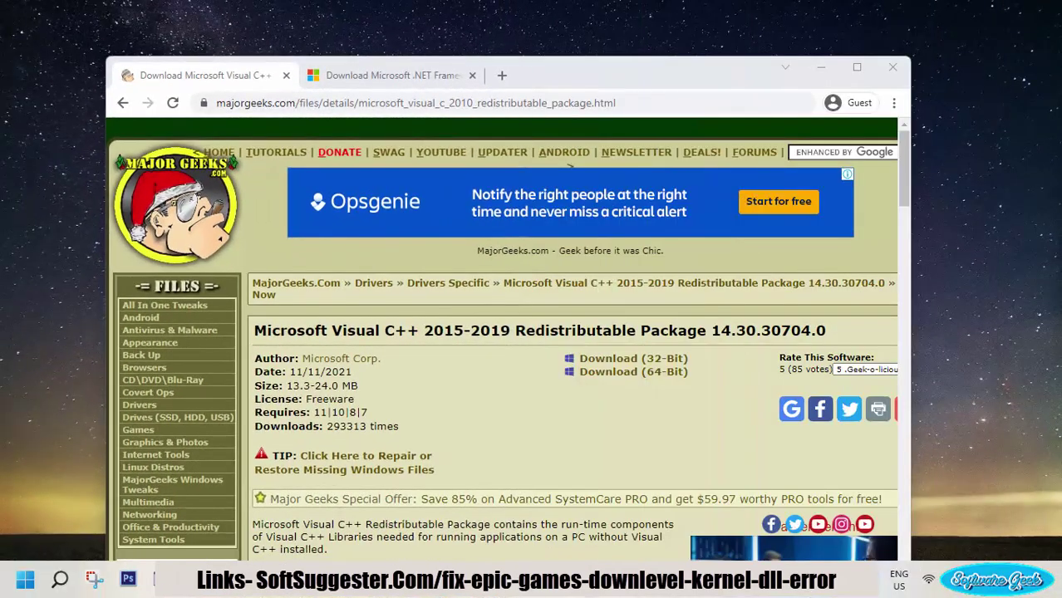
Examine the Microsoft Visual C++ 2015-2019 Redistributable Package title and its 32-bit and 64-bit download links
drag(257, 324, 831, 331)
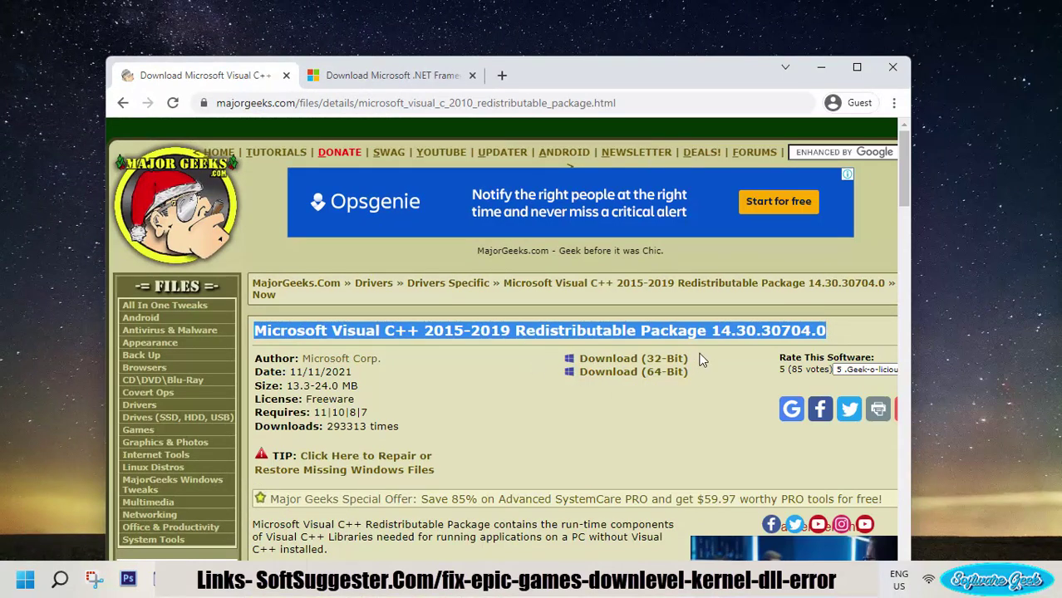
drag(698, 359, 436, 470)
click(579, 359)
drag(599, 361, 690, 378)
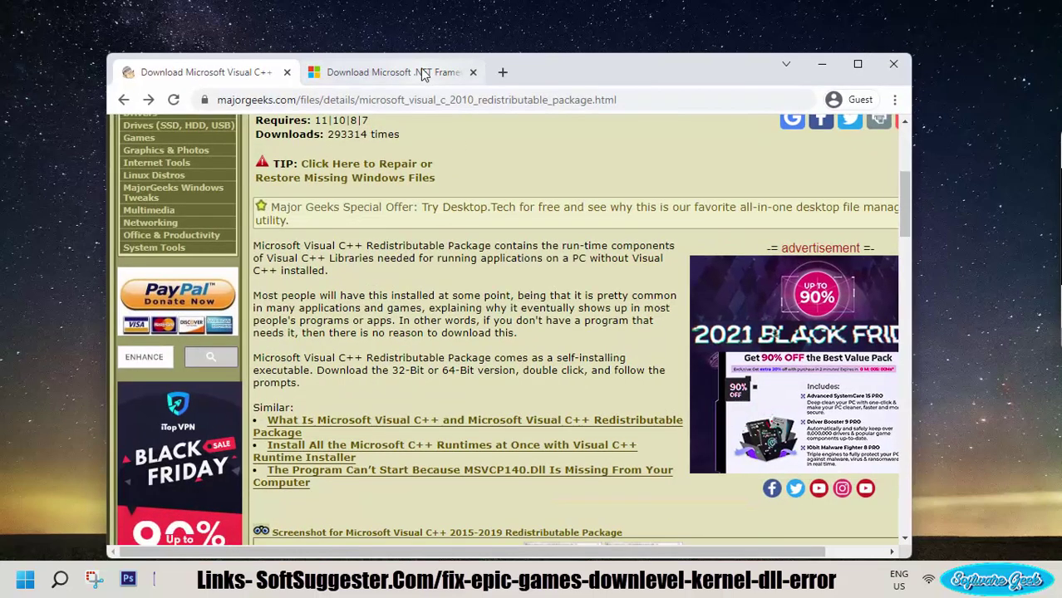
Request the English download of the Microsoft .NET Framework 4.5.2 offline installer
click(391, 72)
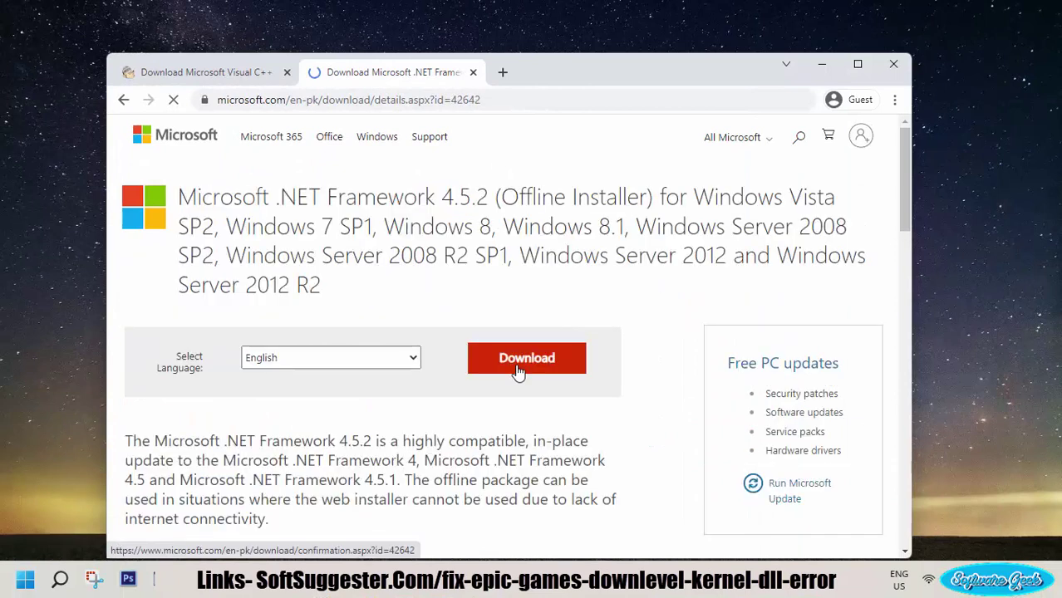
click(517, 365)
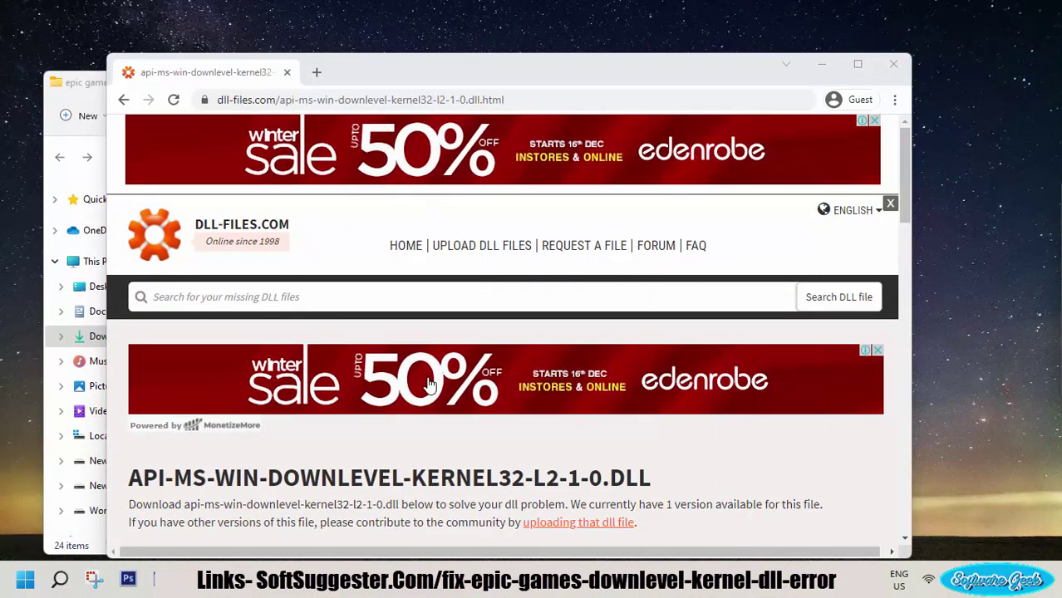
Download the zipped 32-bit api-ms-win-downlevel-kernel32-l2-1-0.dll from its DLL-files.com page, dismissing the advertisement
scroll(429, 384, down, 6)
scroll(428, 384, down, 5)
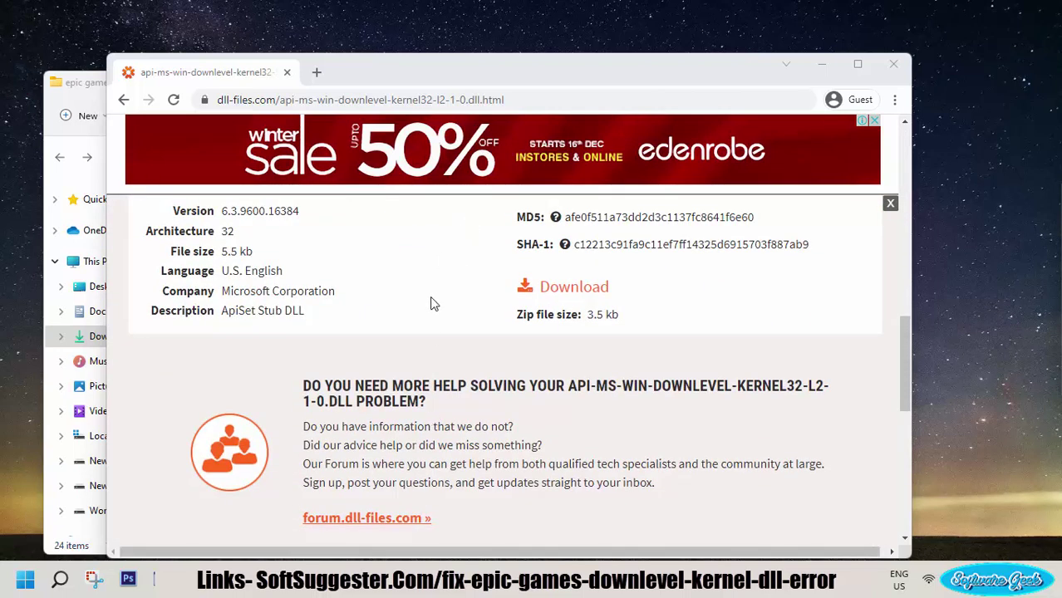
scroll(430, 304, down, 5)
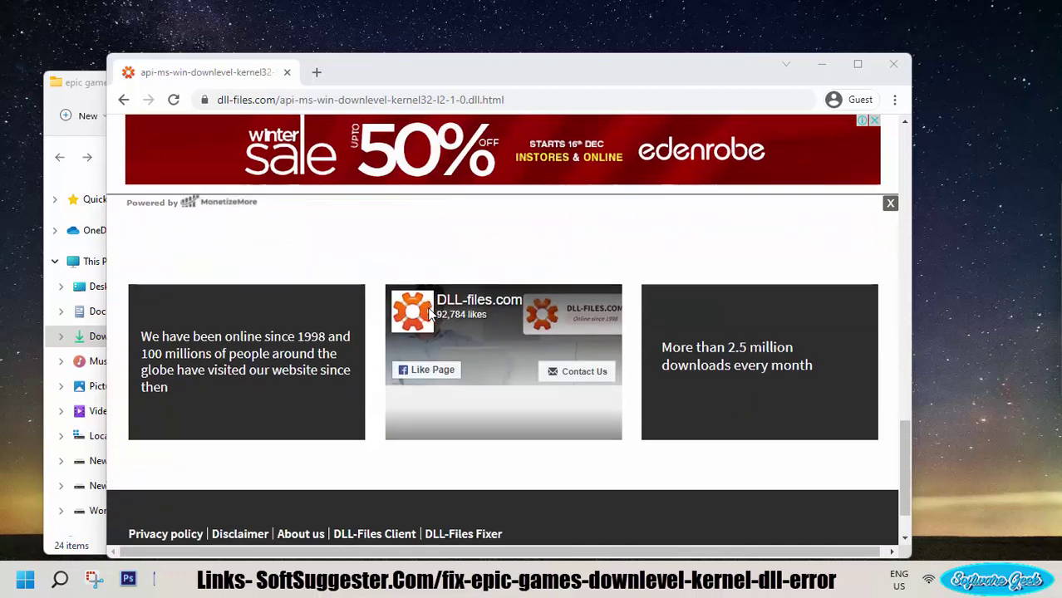
scroll(421, 333, up, 5)
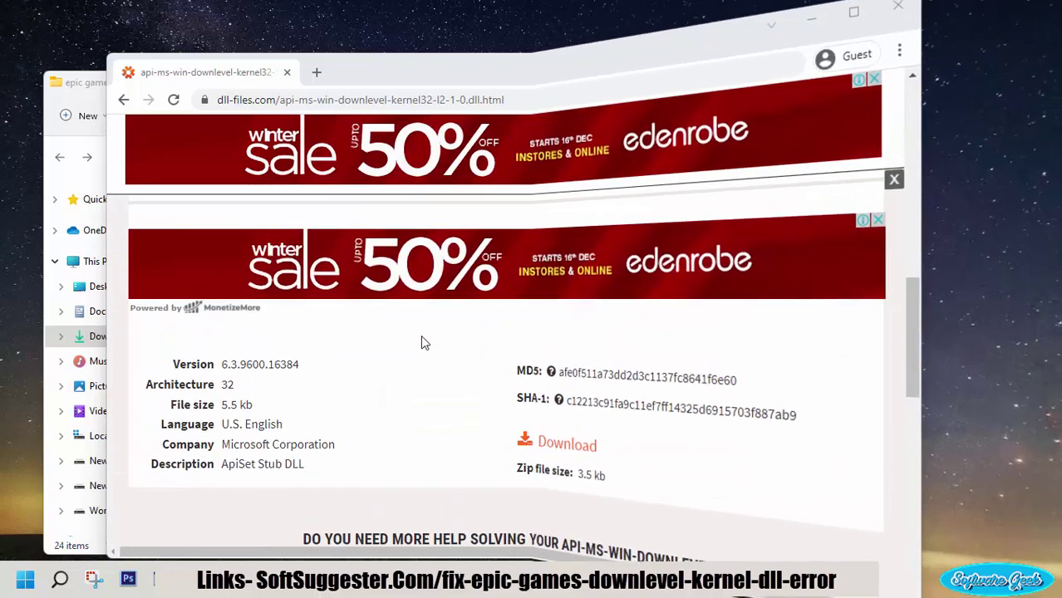
click(540, 362)
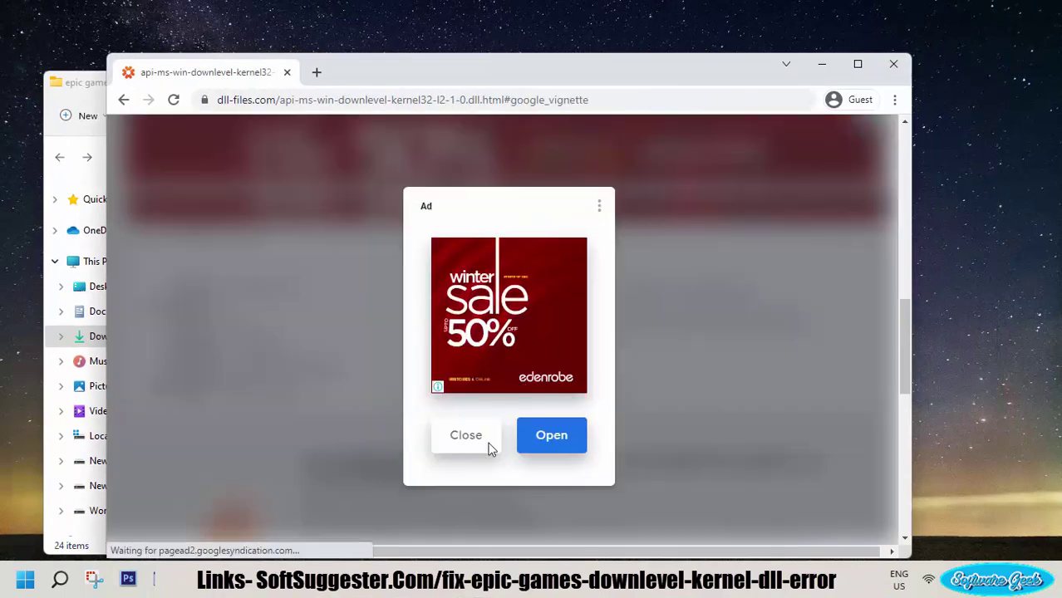
click(490, 442)
scroll(588, 495, down, 3)
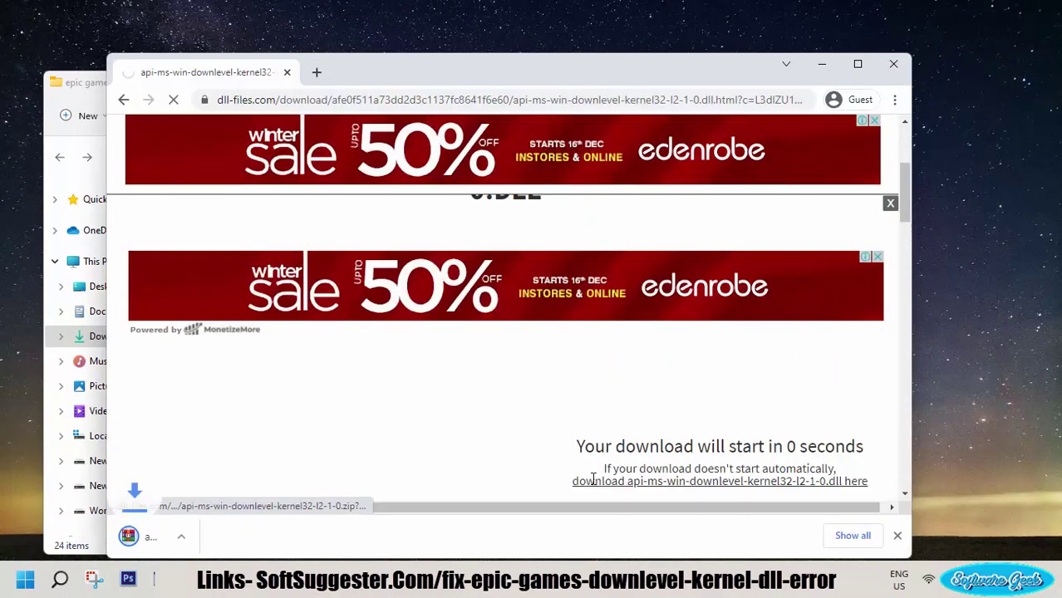
Extract the downloaded api-ms-win-downlevel-kernel32-l2-1-0 zip inside the Downloads folder and clear away the leftover Downloads and browser windows
click(272, 536)
click(275, 477)
right_click(263, 197)
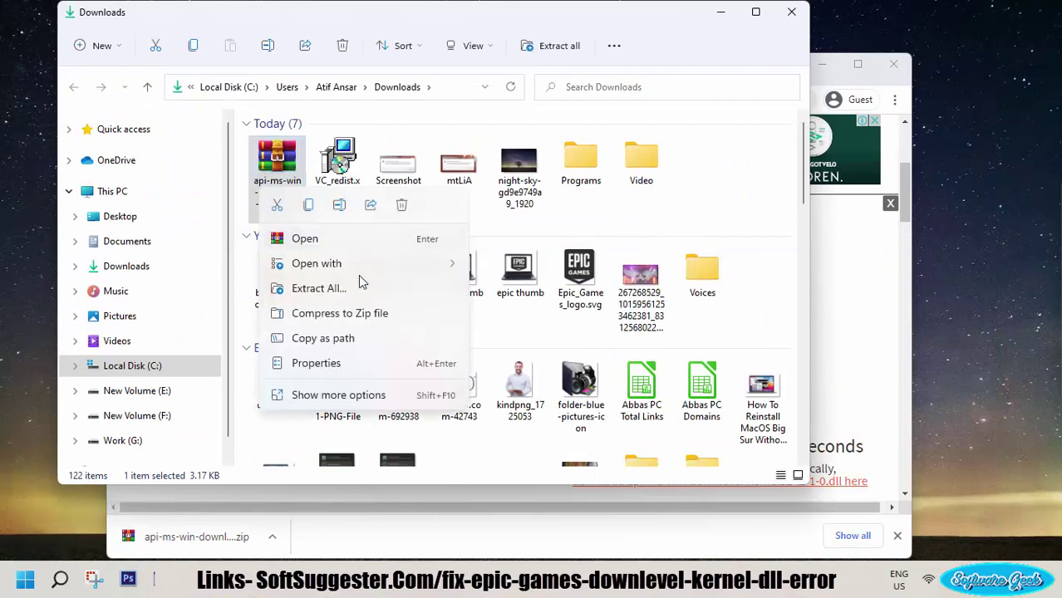
click(353, 288)
click(670, 436)
click(728, 15)
click(839, 67)
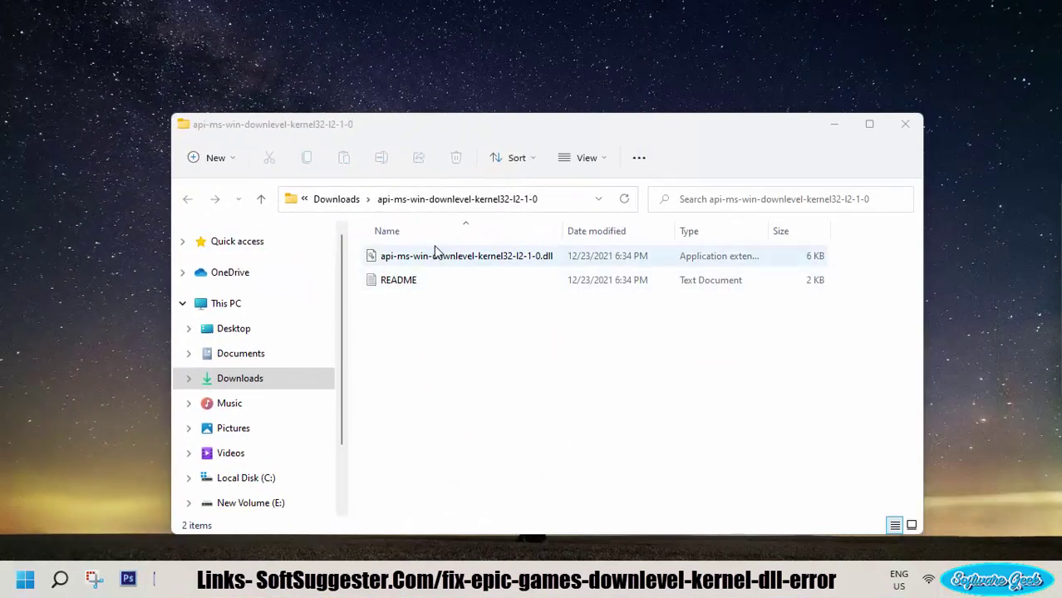
Copy api-ms-win-downlevel-kernel32-l2-1-0.dll from the extracted folder
click(447, 268)
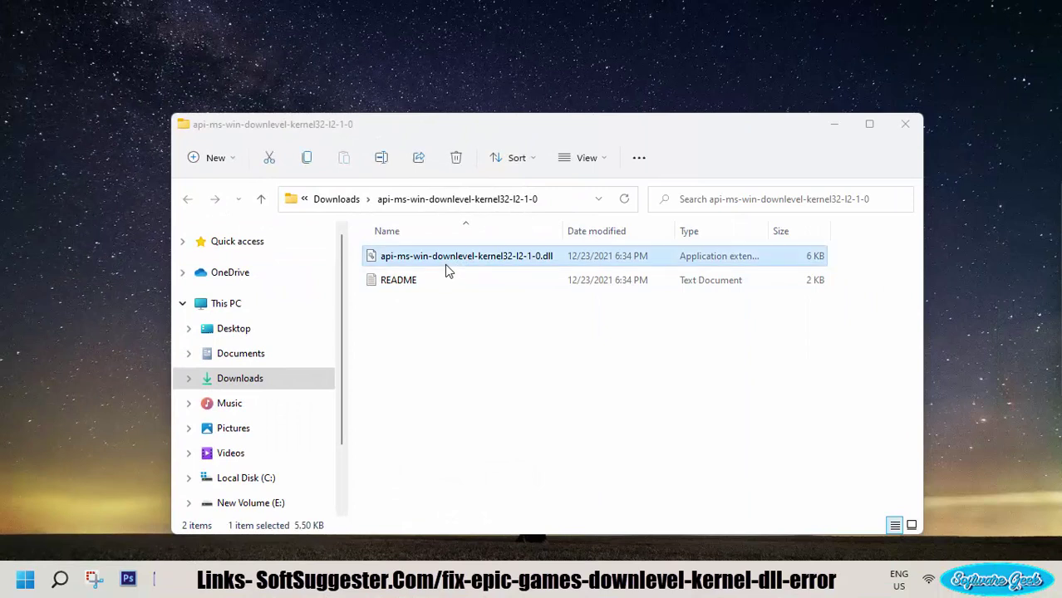
right_click(446, 268)
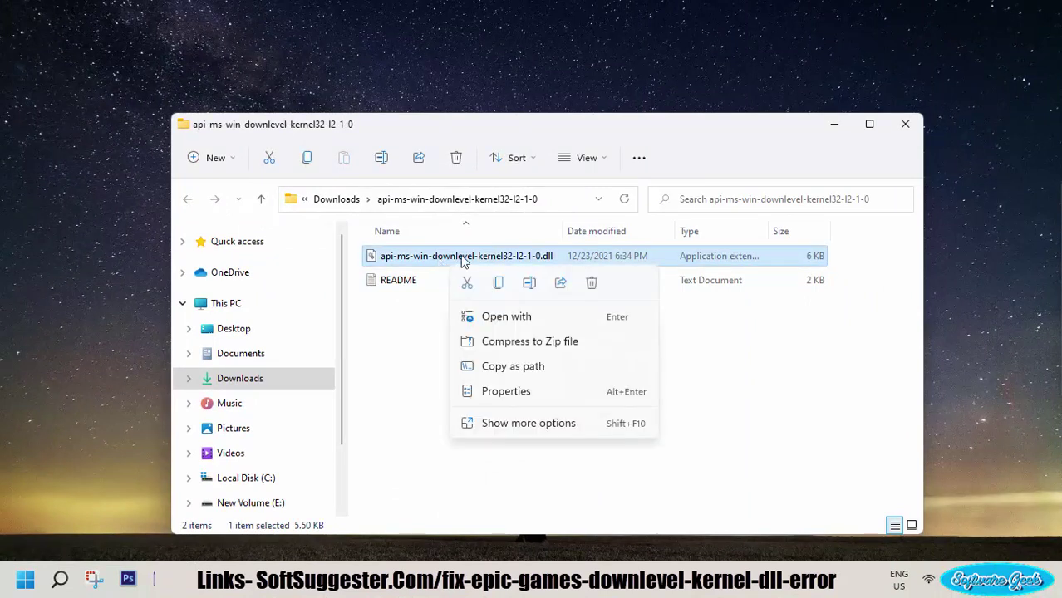
click(502, 285)
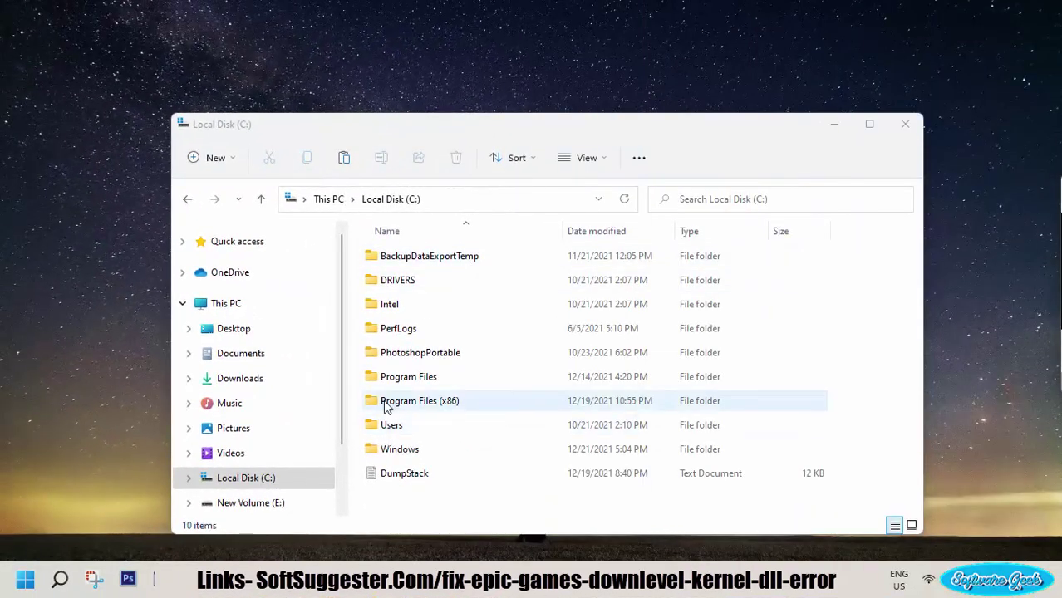
Open the Epic Games launcher folder Program Files (x86)\Epic Games\Launcher\Engine\Binaries\Win64 on drive C
double_click(405, 400)
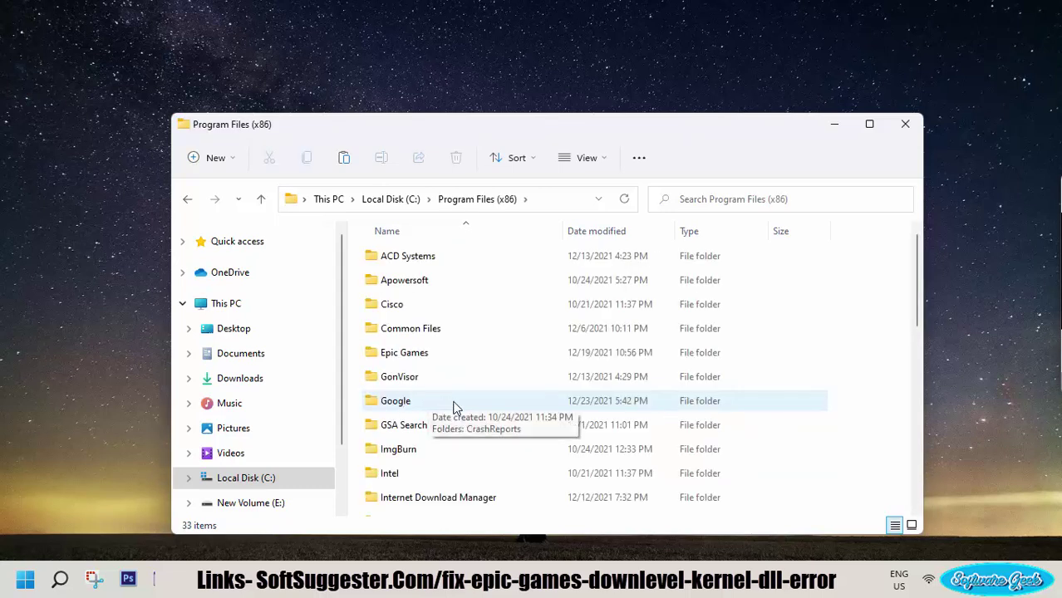
click(428, 352)
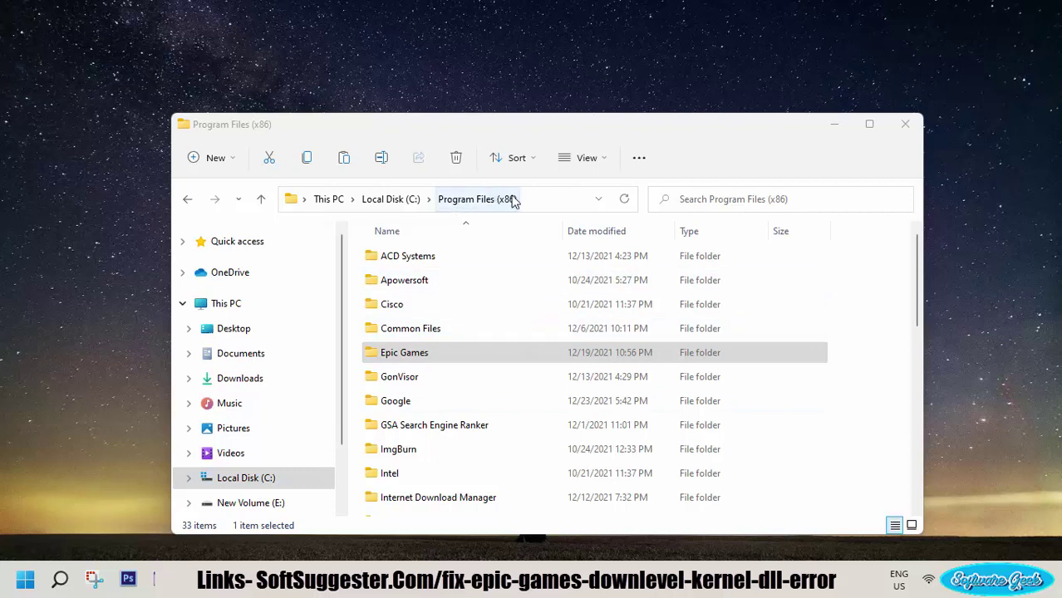
click(429, 352)
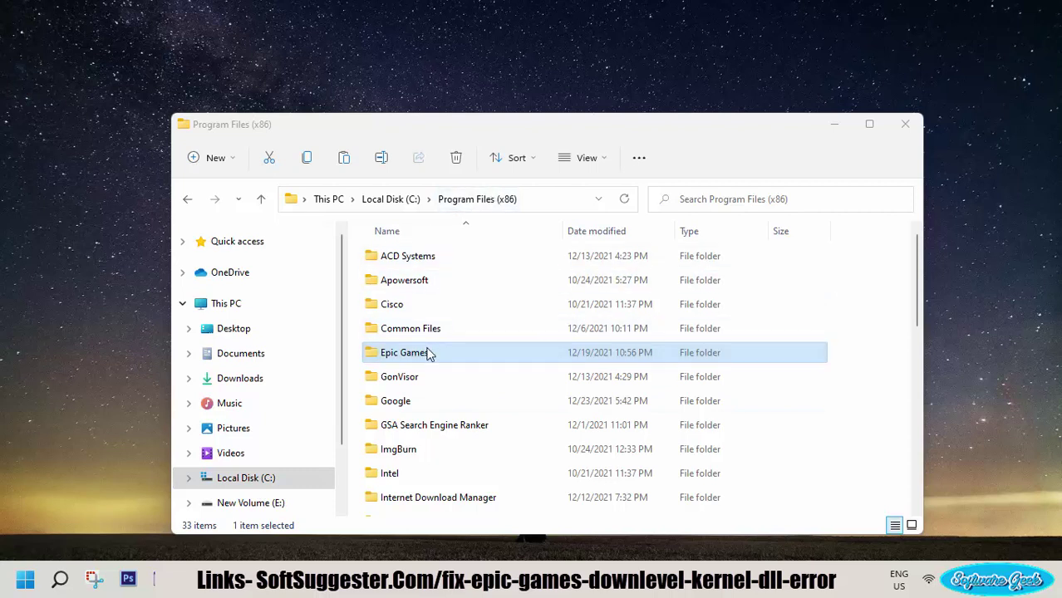
double_click(415, 352)
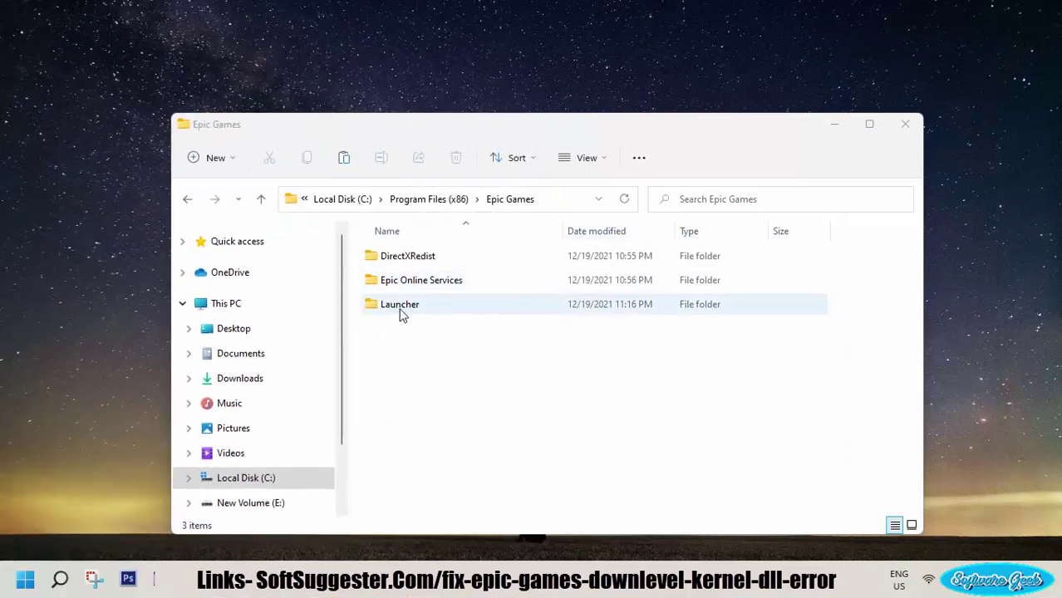
double_click(403, 307)
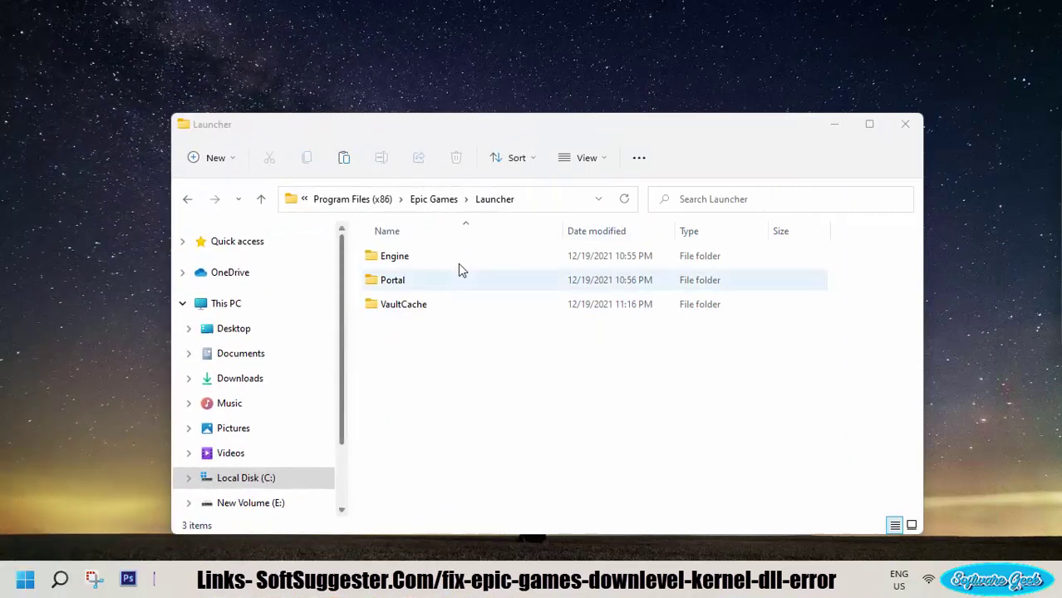
double_click(405, 257)
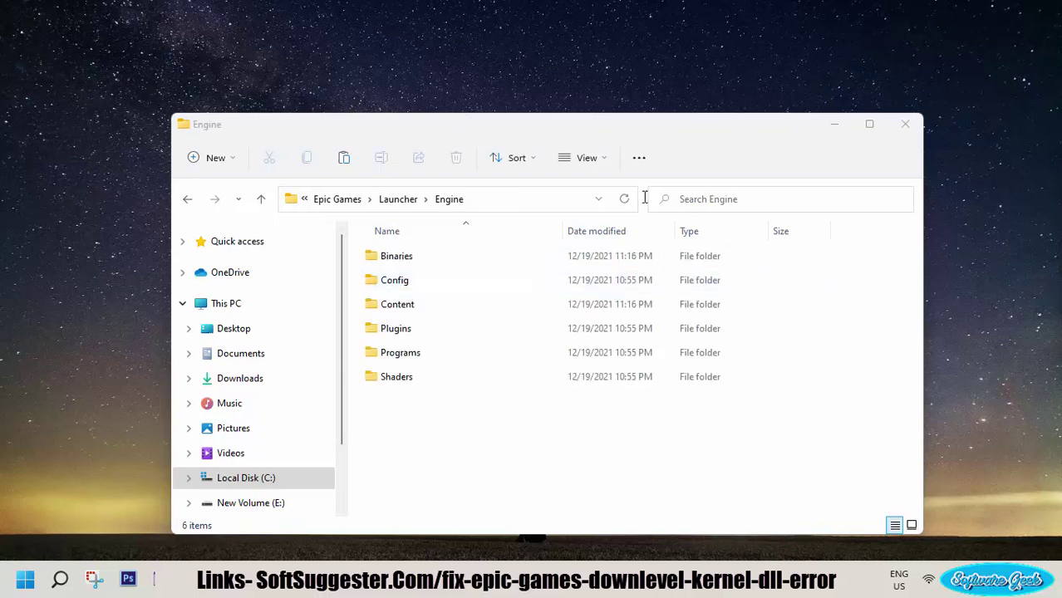
double_click(395, 257)
click(444, 306)
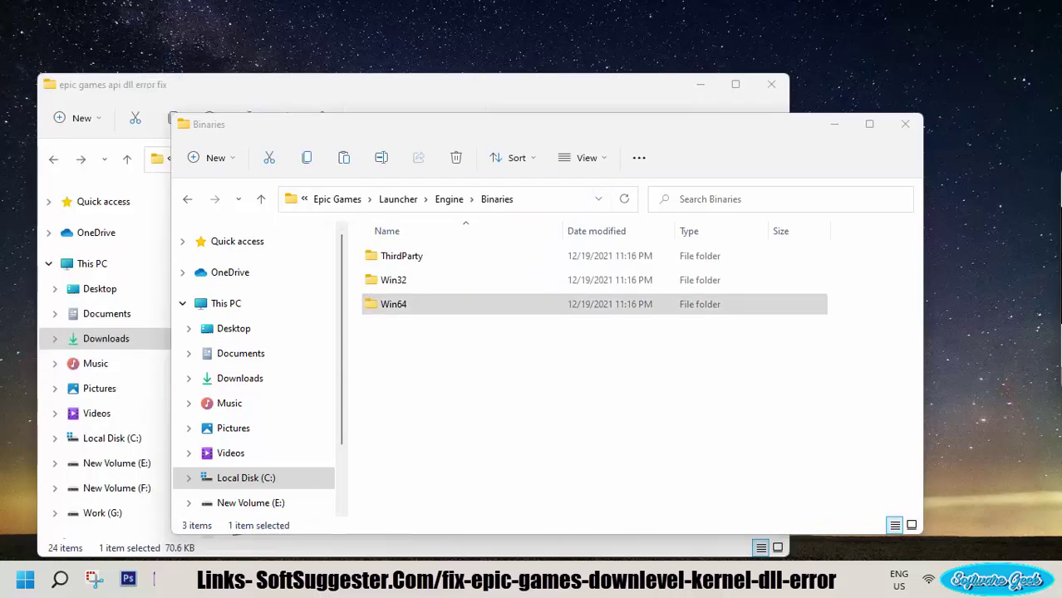
double_click(430, 313)
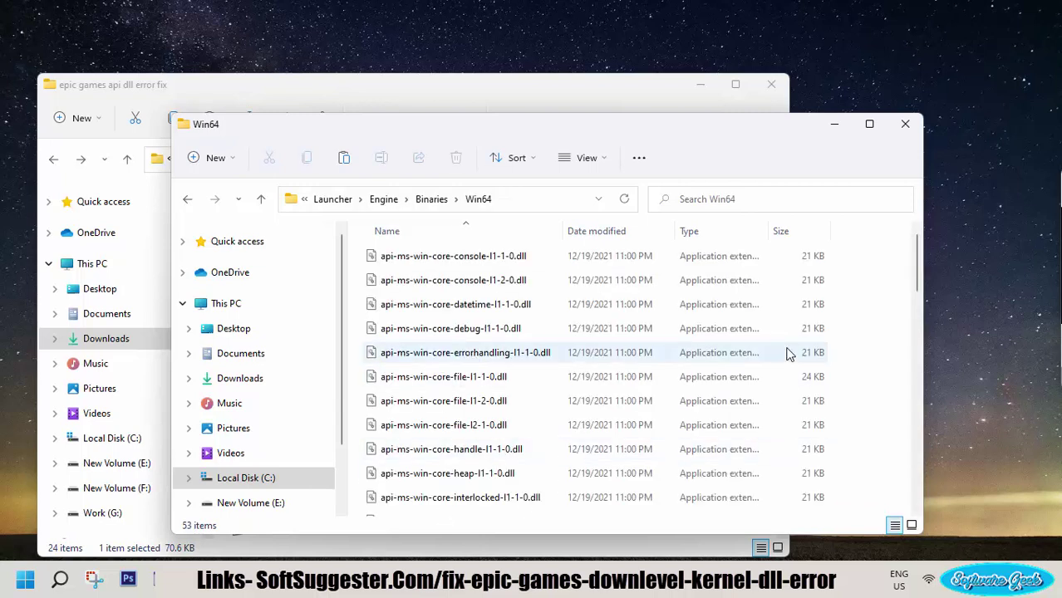
Paste the copied DLL into the Win64 folder and close the other folder window behind it
right_click(851, 333)
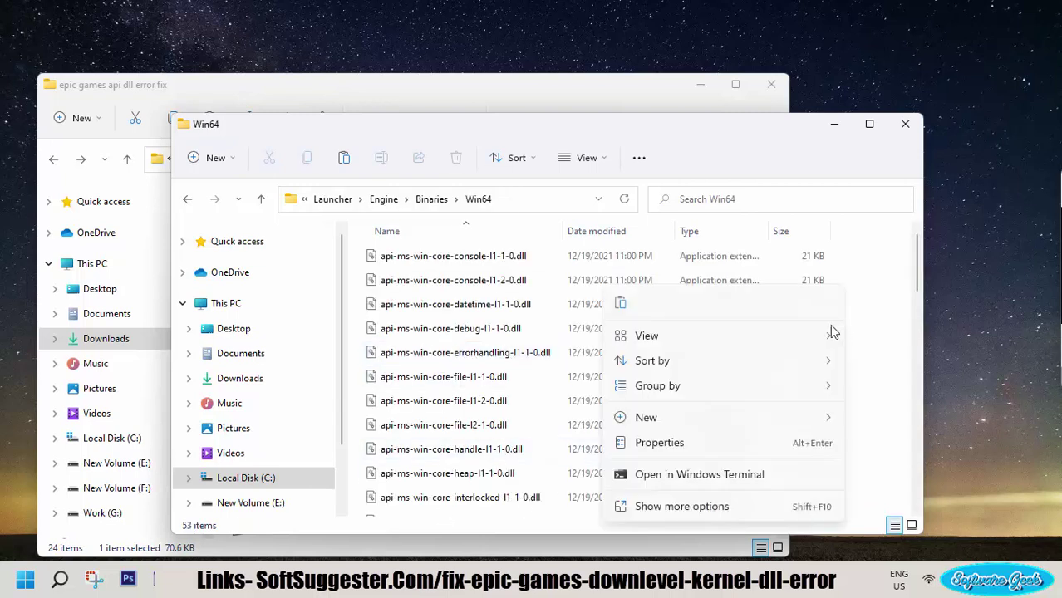
click(620, 304)
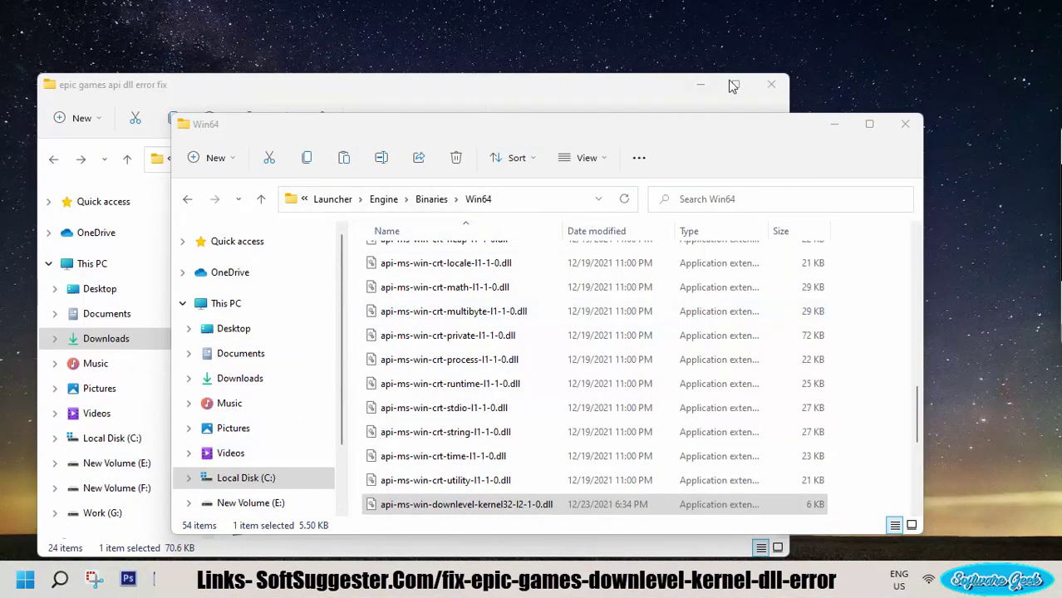
click(771, 83)
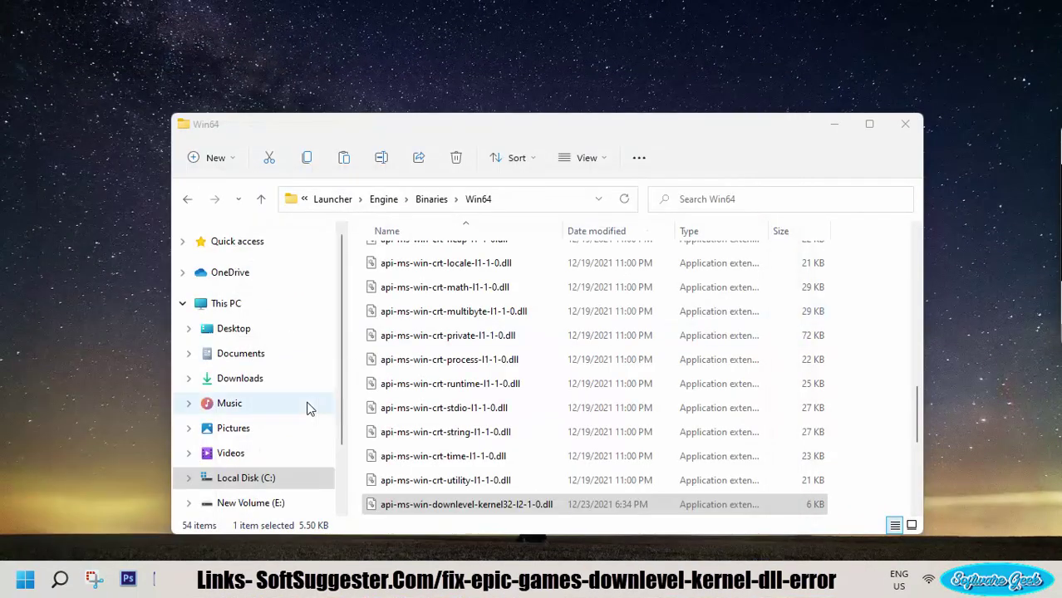
Open the Windows\System32 folder on Local Disk (C:)
click(243, 490)
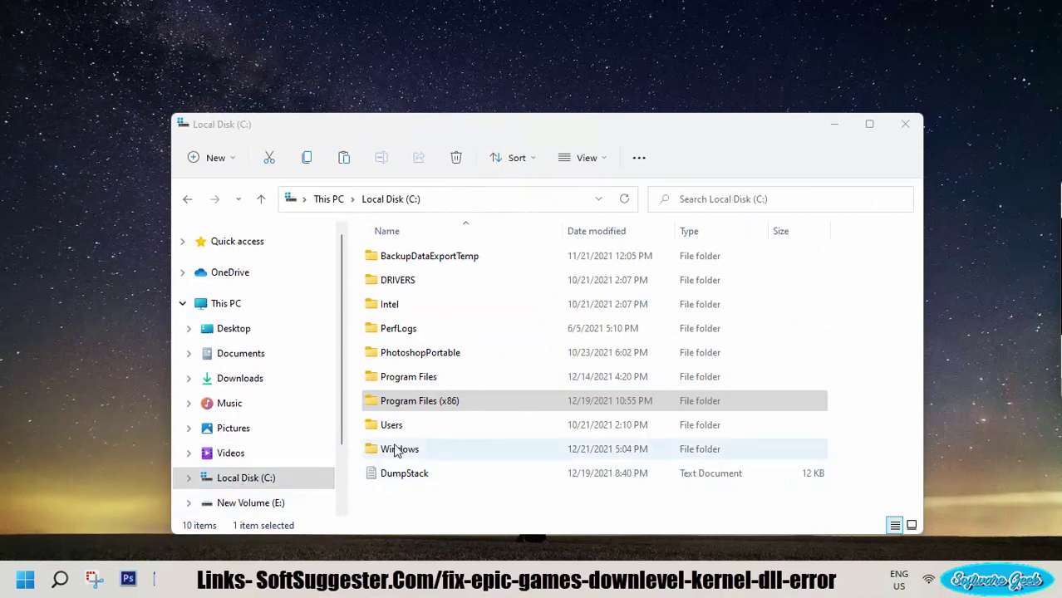
double_click(396, 450)
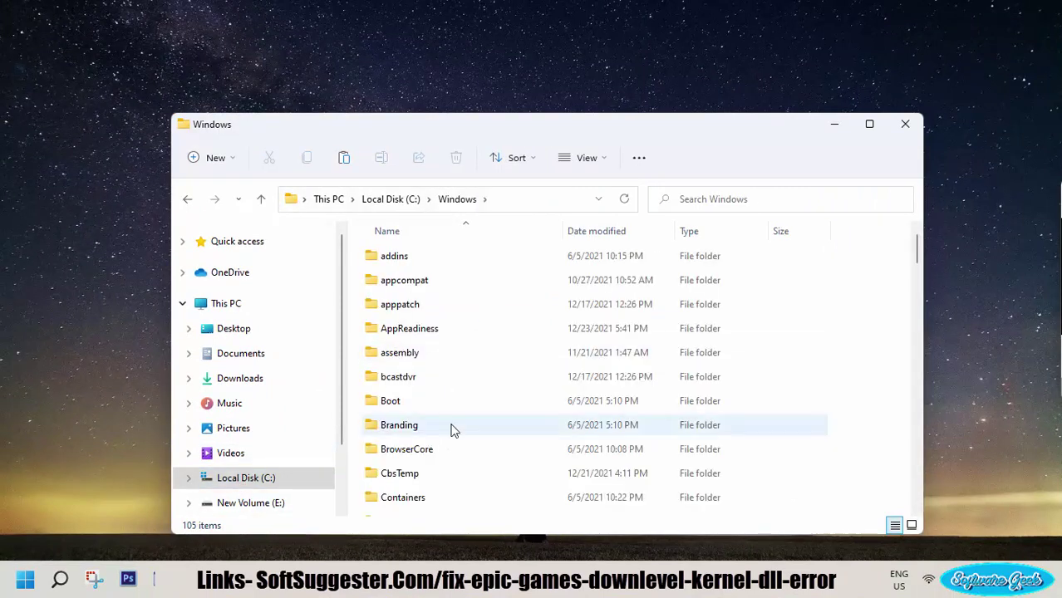
scroll(454, 429, down, 2)
scroll(457, 428, down, 3)
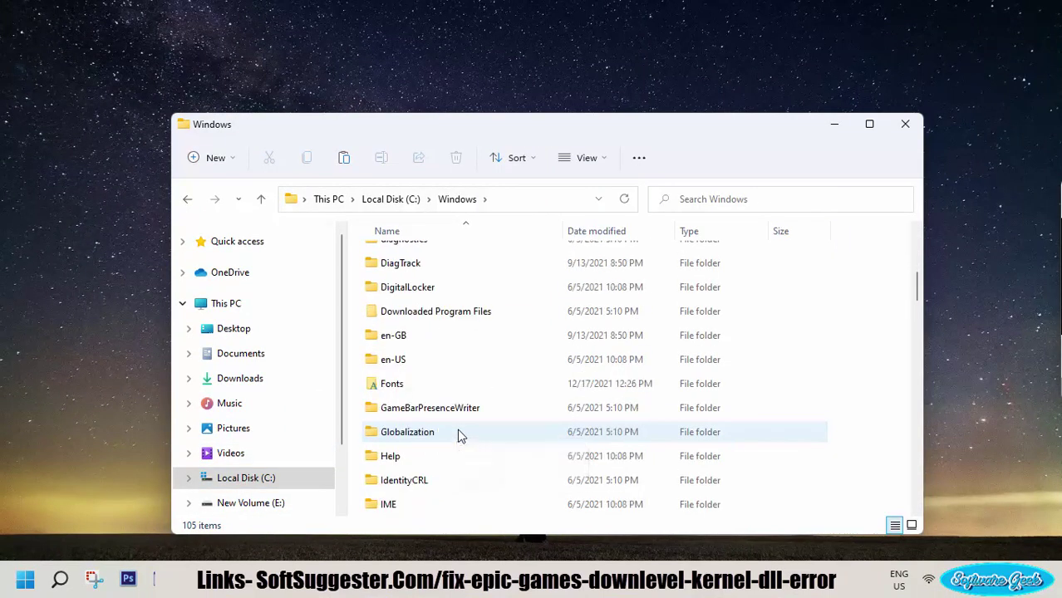
scroll(461, 436, down, 2)
scroll(461, 436, down, 8)
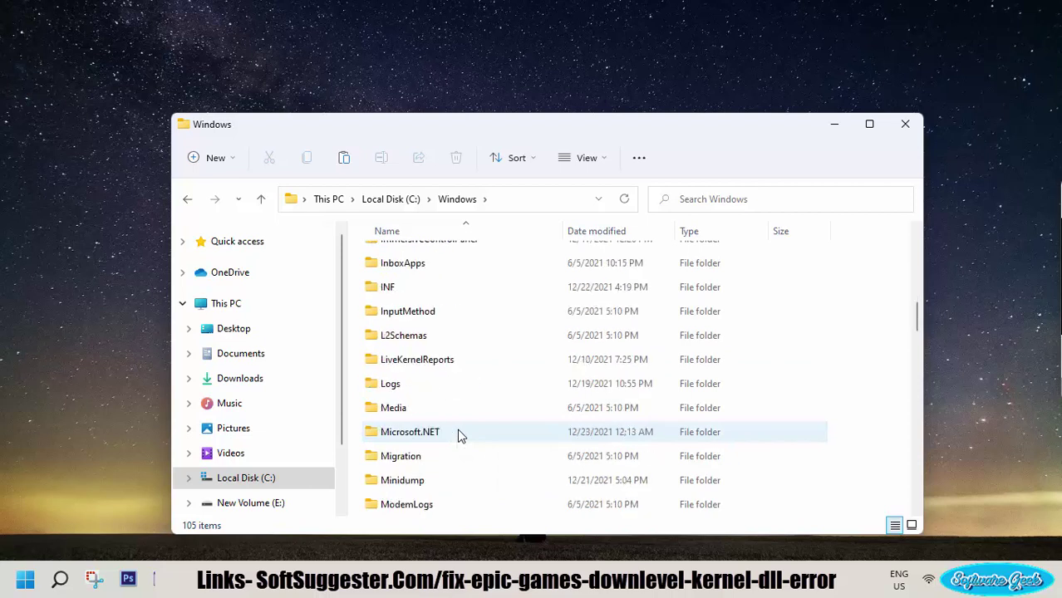
scroll(462, 436, down, 6)
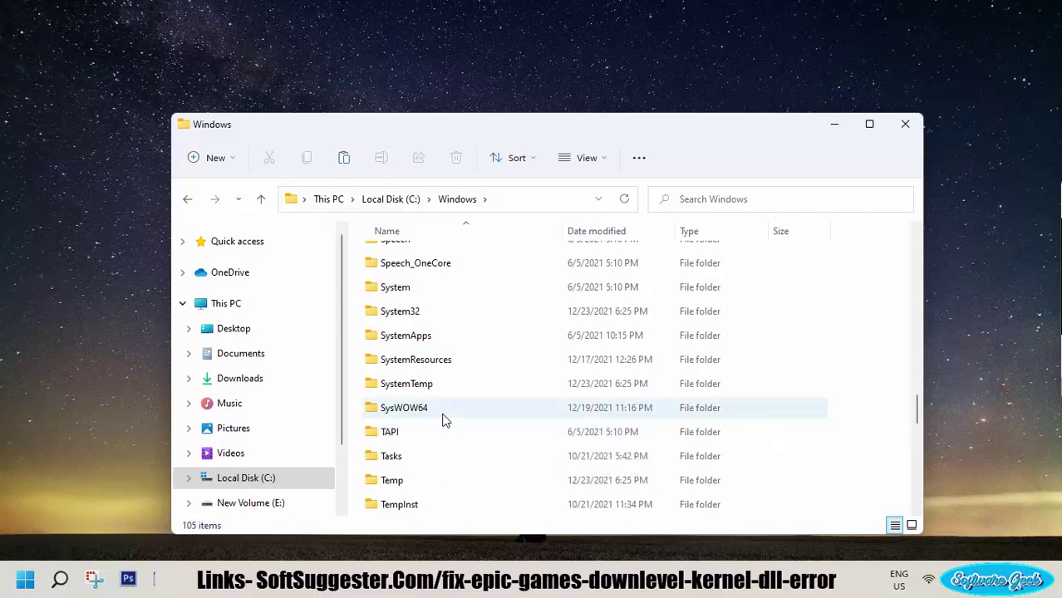
double_click(413, 318)
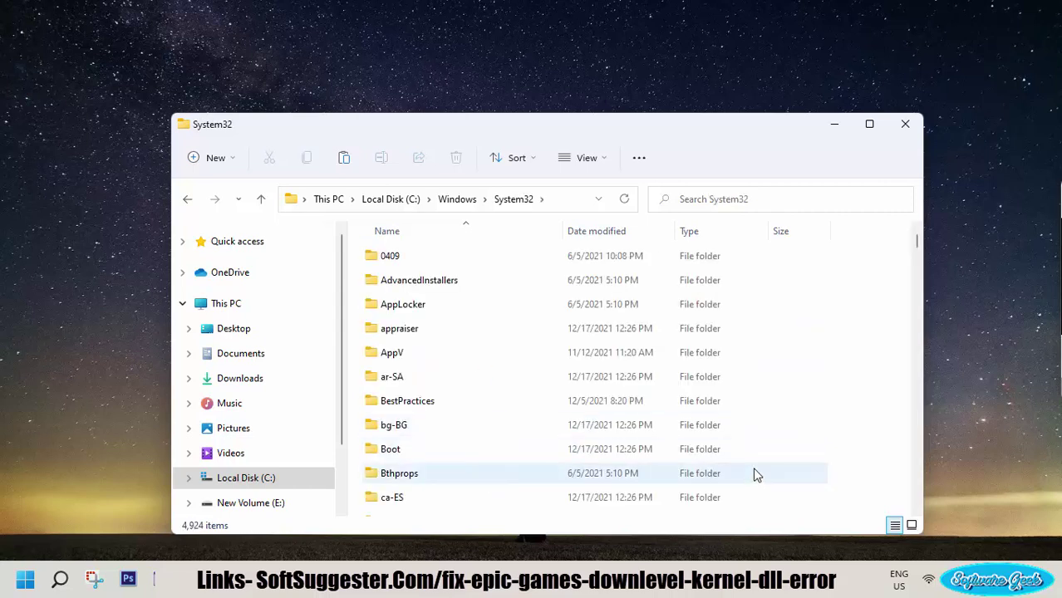
Paste the copied DLL into System32, granting administrator permission for the copy
right_click(851, 395)
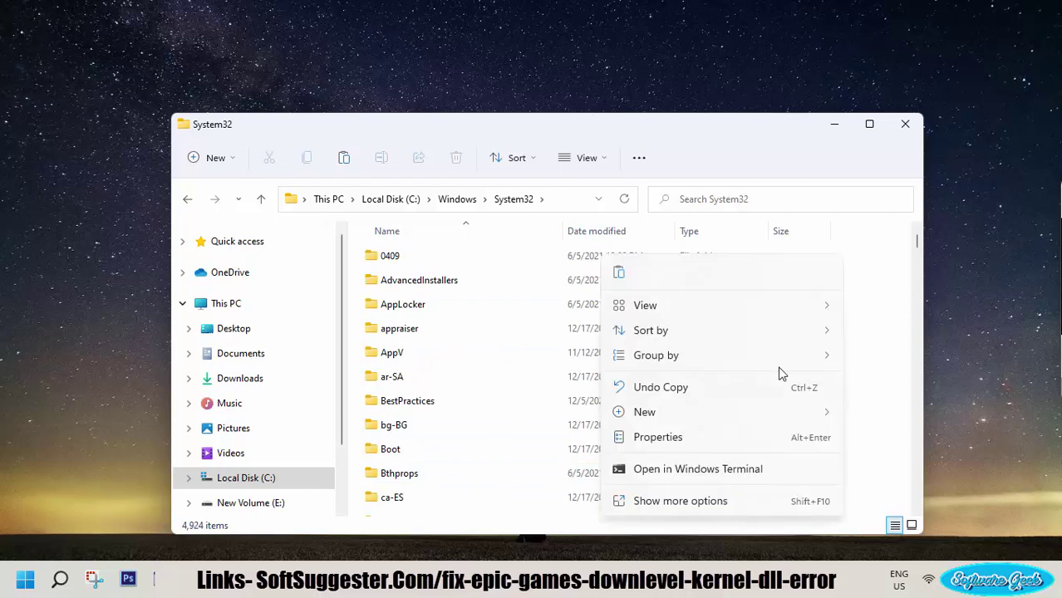
click(615, 275)
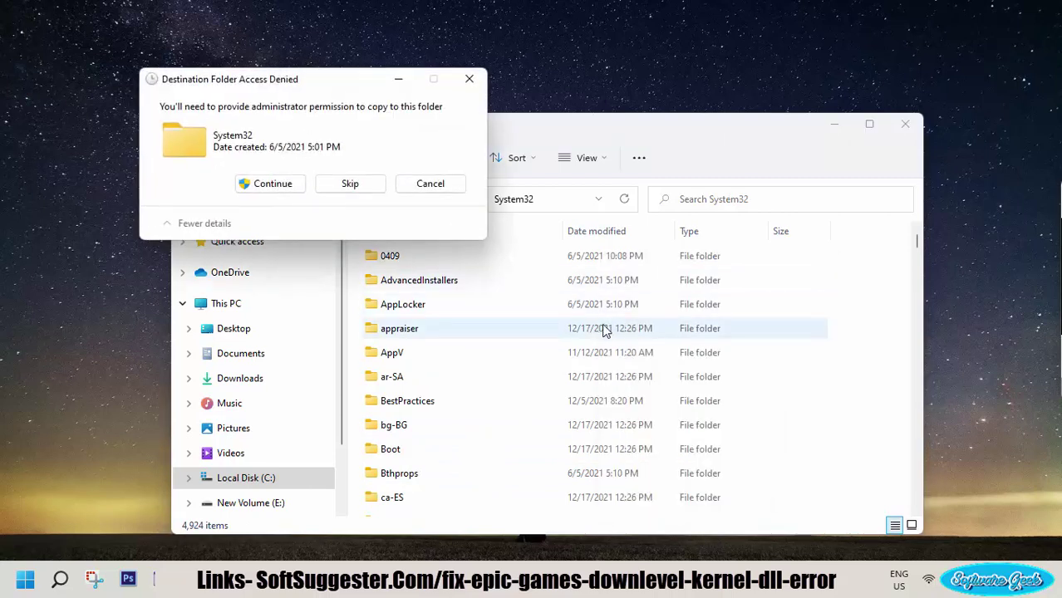
click(243, 183)
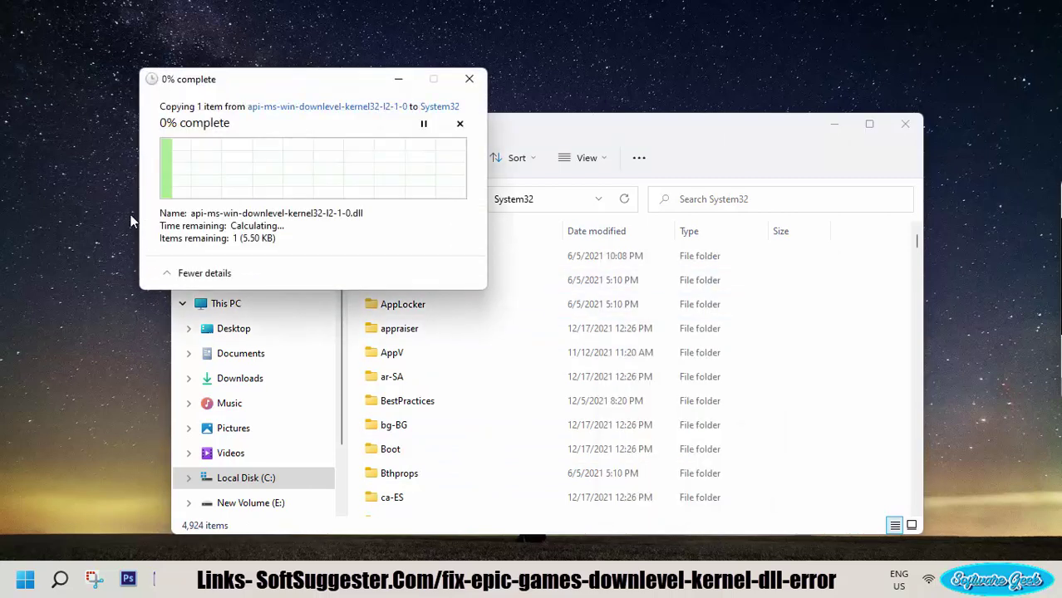